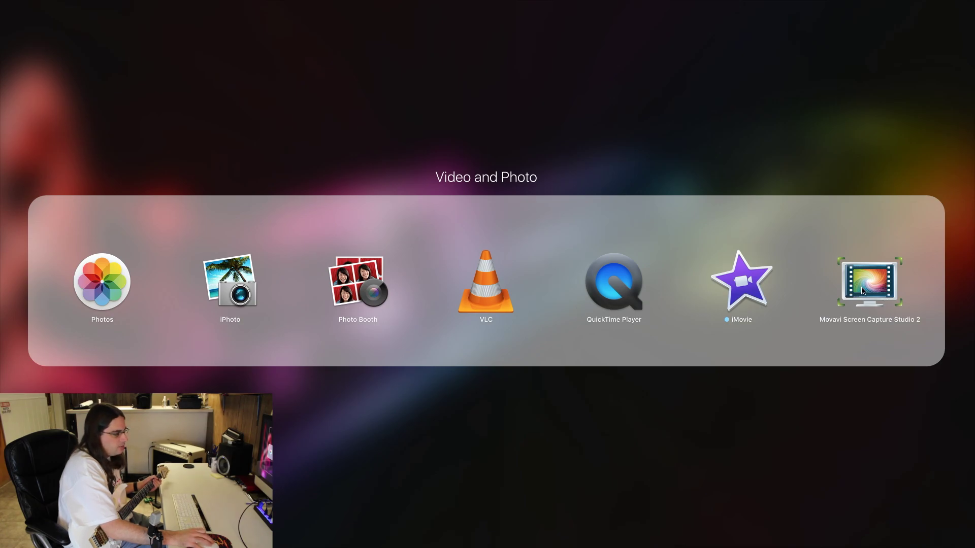
Step: Launch Vypyr_Edit_1_0 and reposition its Hardware Configuration window so the MIDI port settings are accessible
click(500, 482)
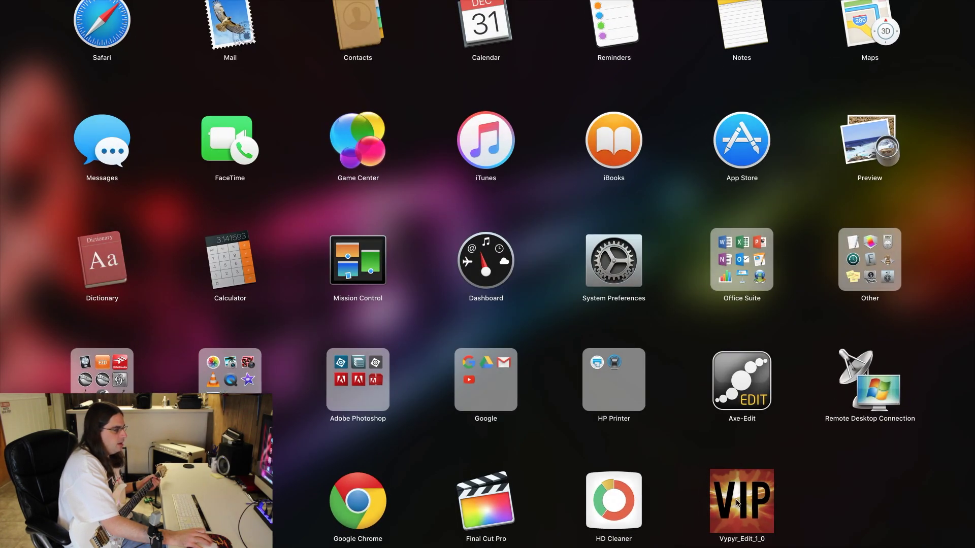
click(738, 502)
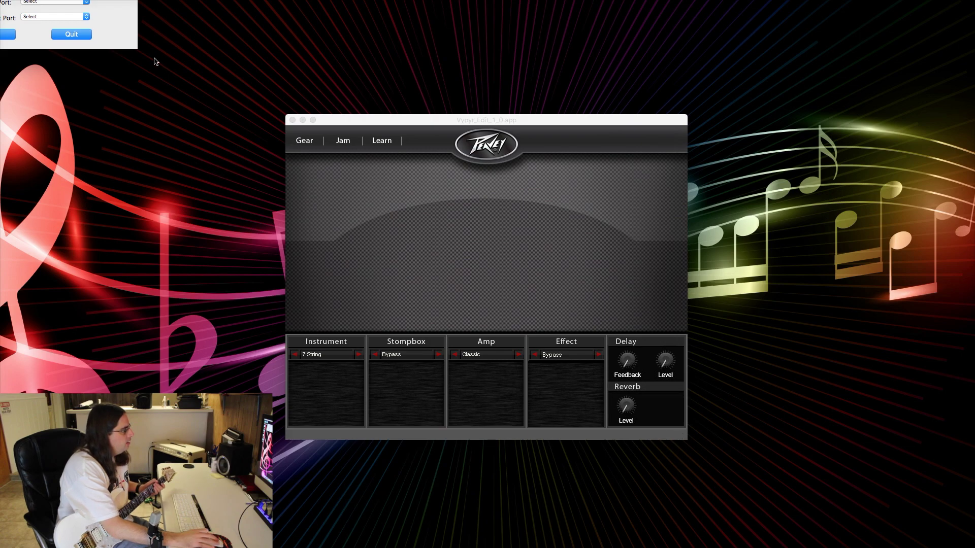
drag(75, 0, 151, 16)
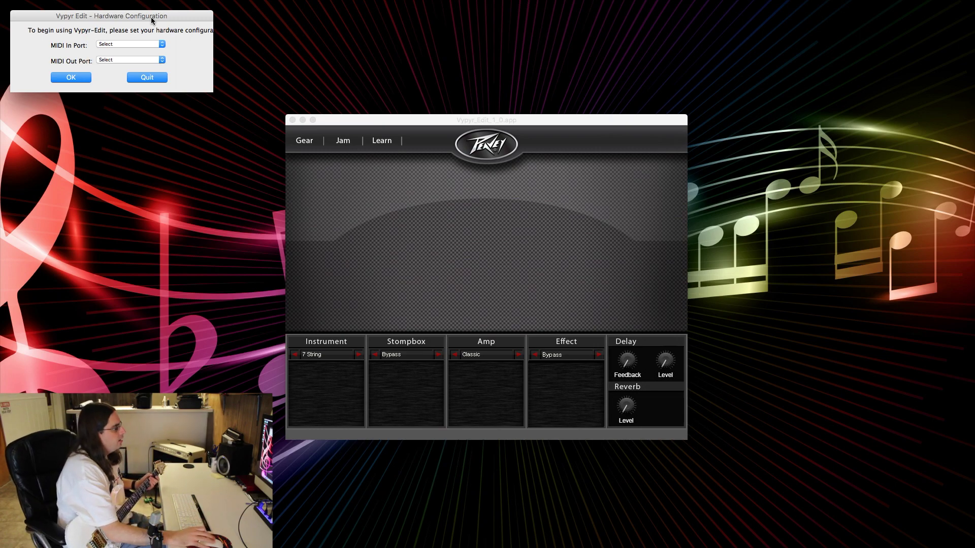
key(Return)
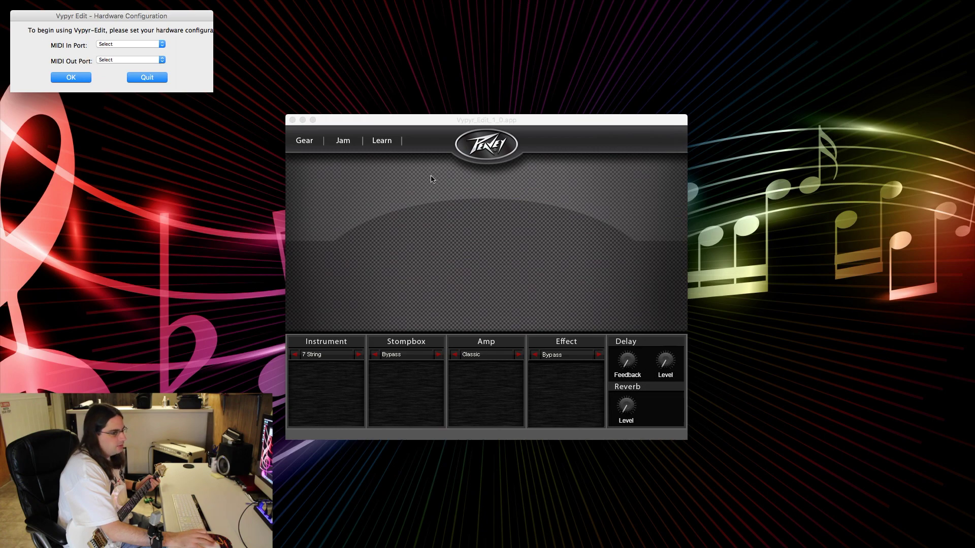
Step: Set the MIDI In Port to VYPYR USB Interface and the MIDI Out Port to VYPYR MIDI IN, and accept the hardware configuration
click(161, 44)
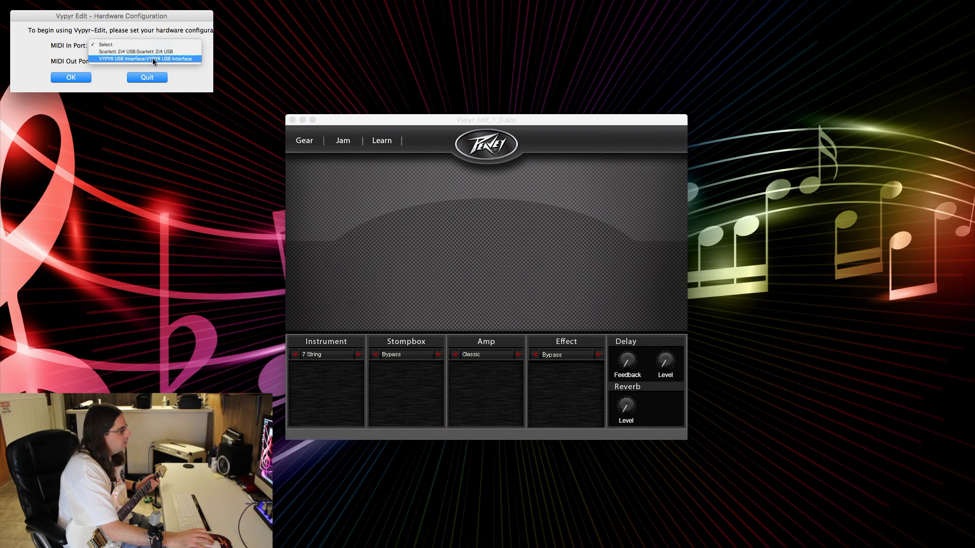
click(154, 59)
click(161, 60)
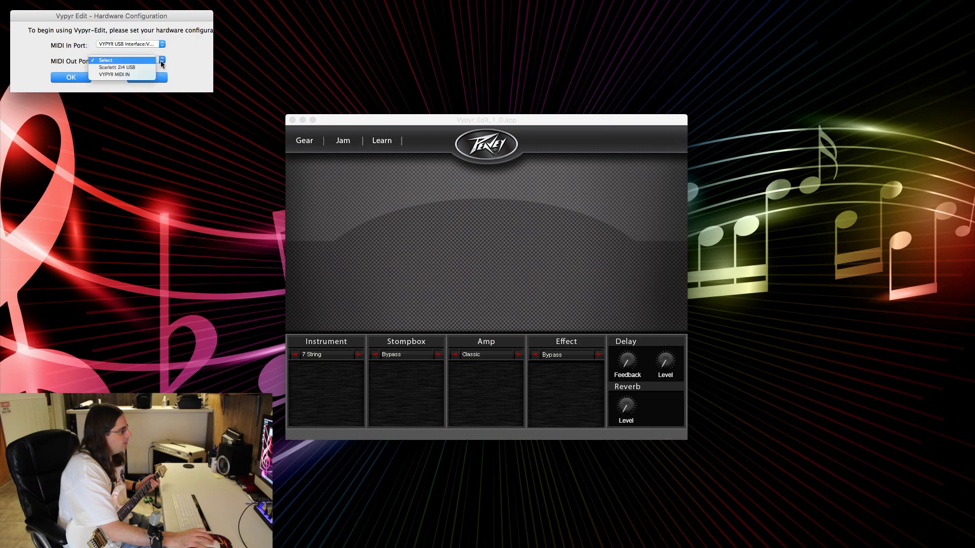
click(114, 68)
click(72, 77)
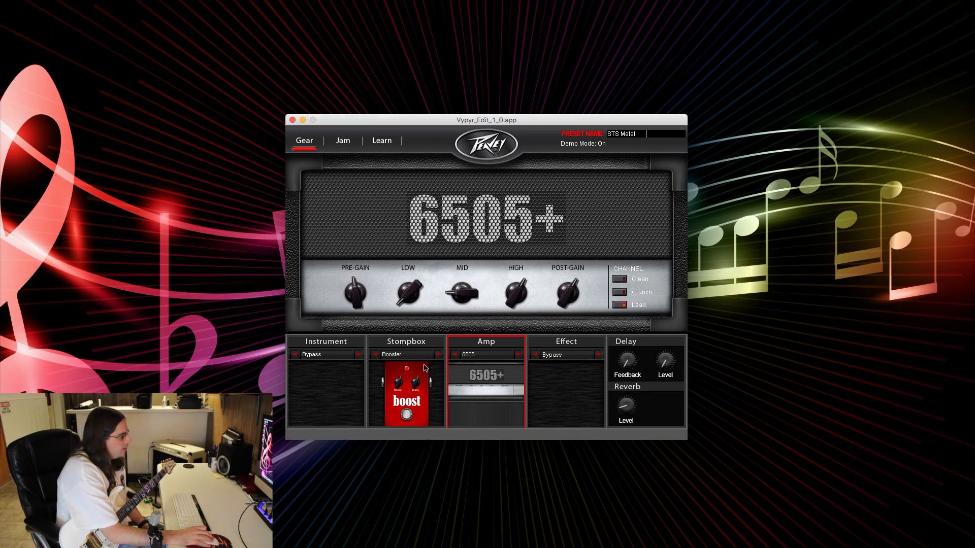
Step: Try the 7 String instrument model and return the Instrument slot to Bypass
click(325, 354)
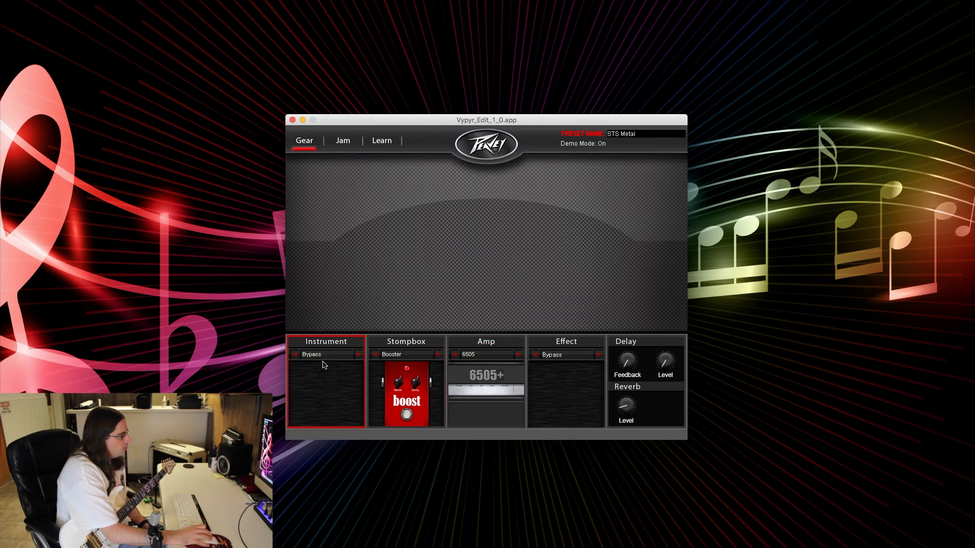
click(321, 357)
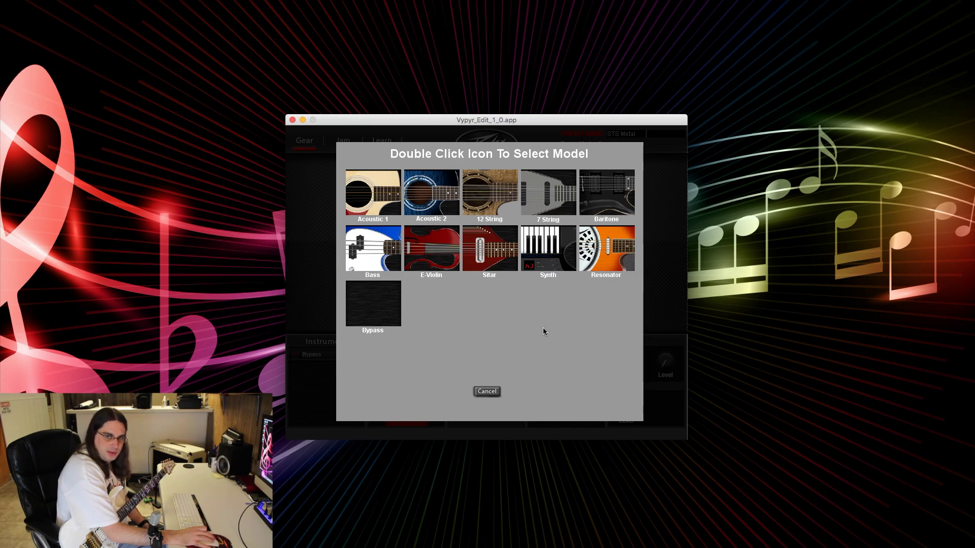
double_click(550, 193)
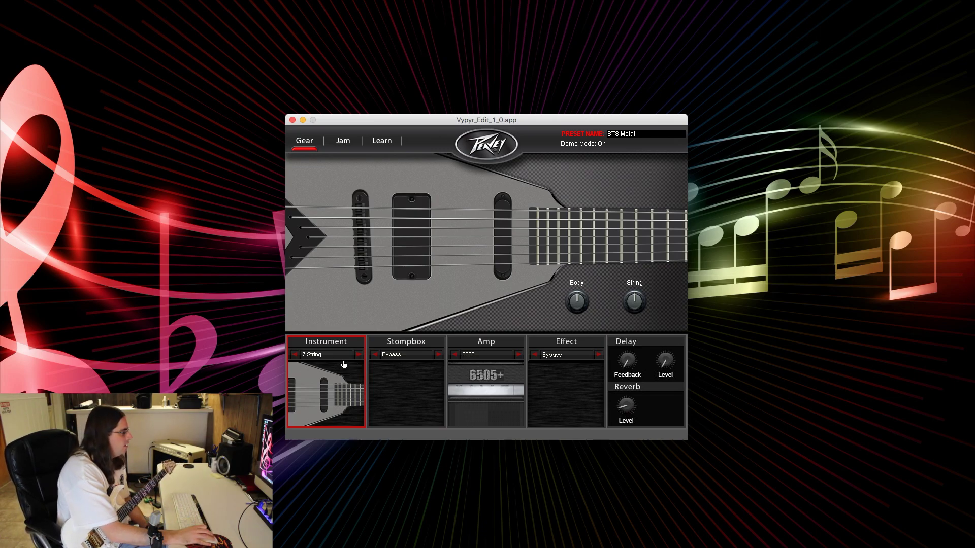
click(329, 355)
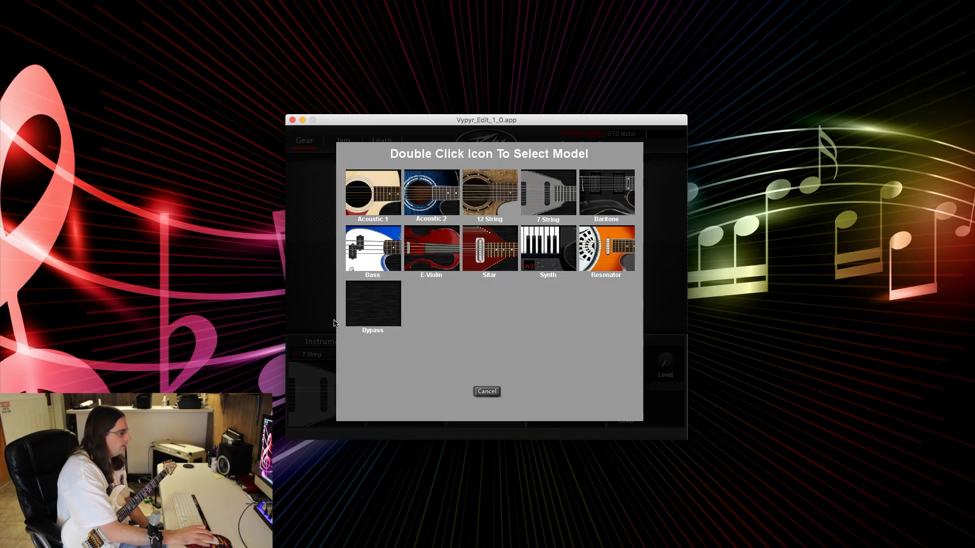
double_click(373, 307)
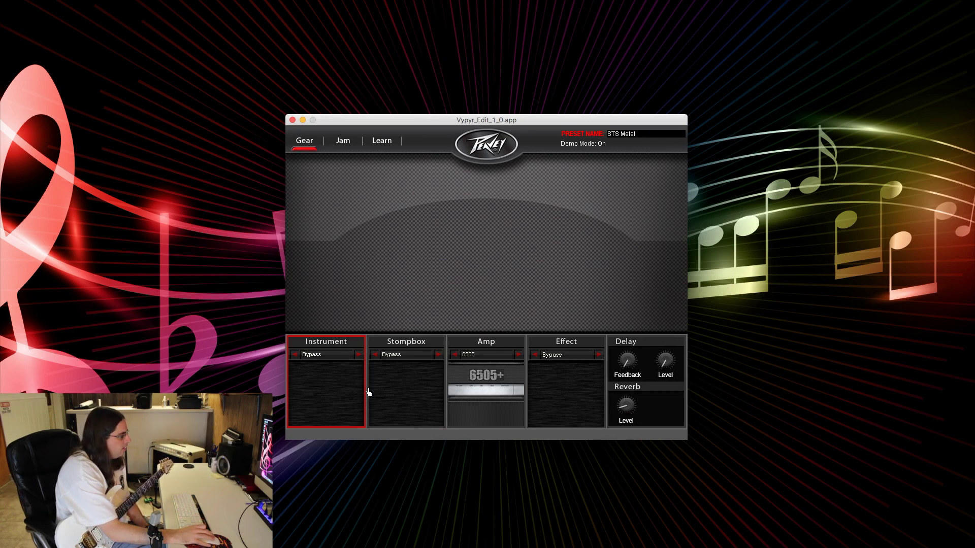
Step: View the models available for the Stompbox slot and leave it on Bypass
click(398, 359)
click(397, 355)
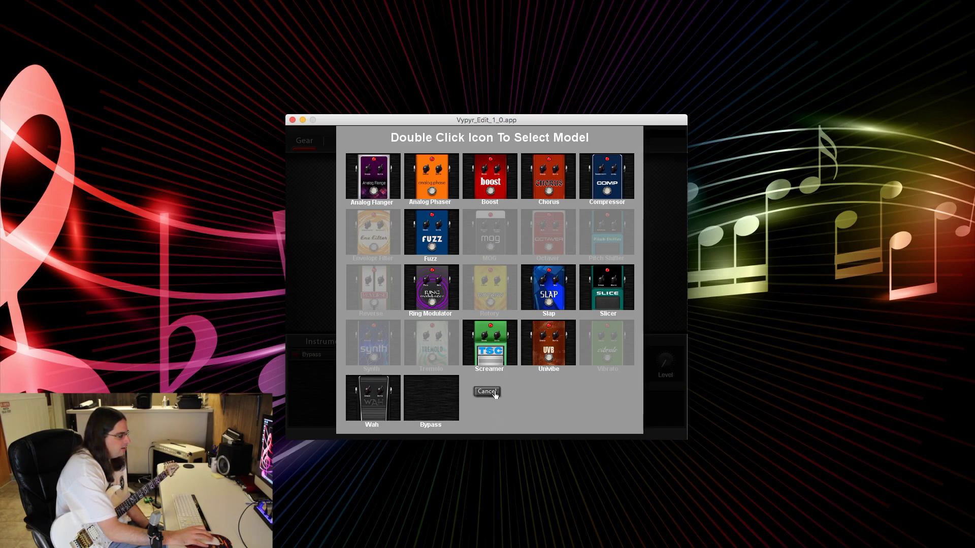
double_click(439, 404)
Step: View the available models for the Instrument and Effect slots without selecting any of them
click(330, 358)
double_click(323, 358)
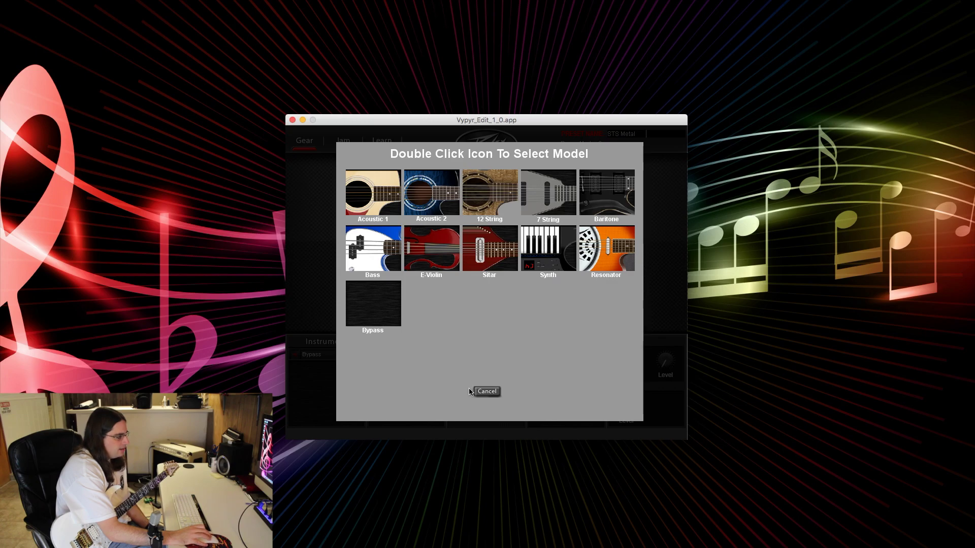
click(485, 392)
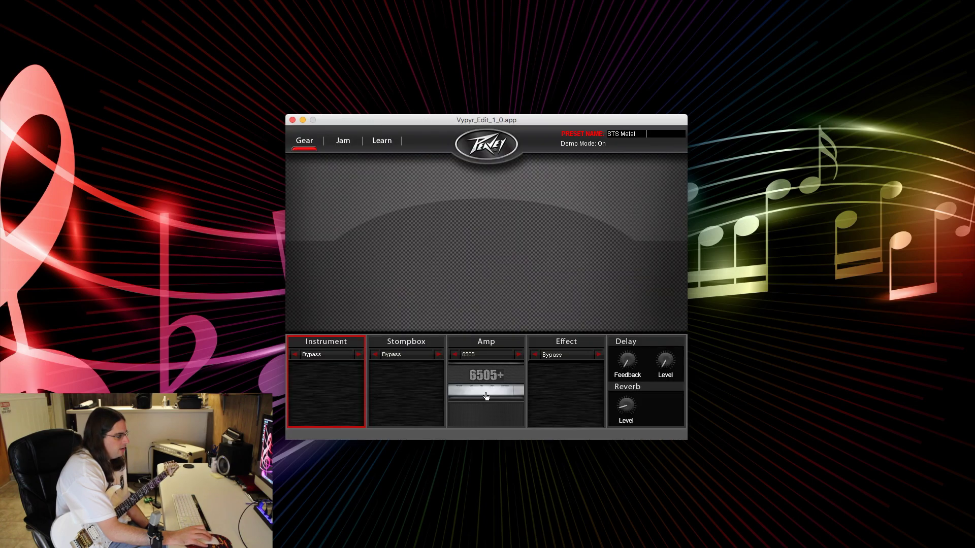
double_click(568, 362)
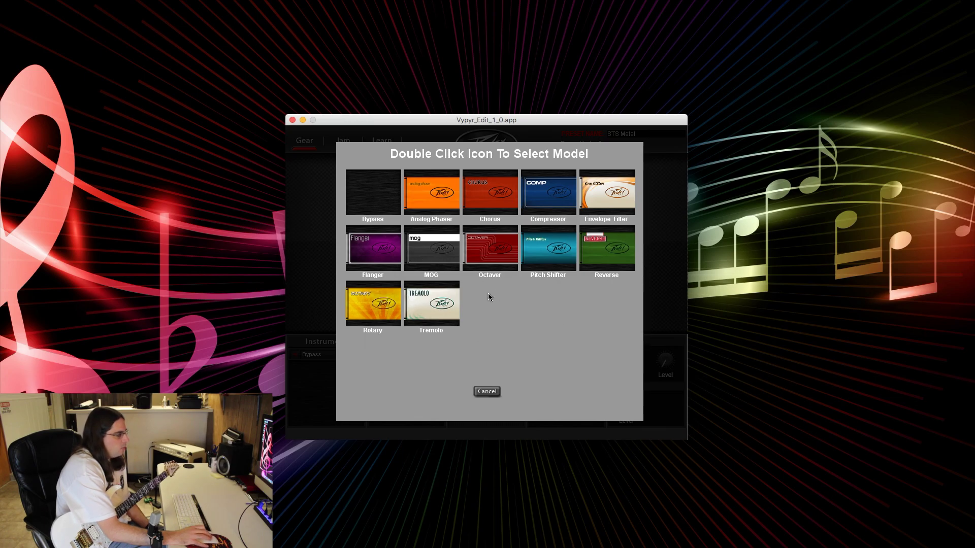
click(488, 393)
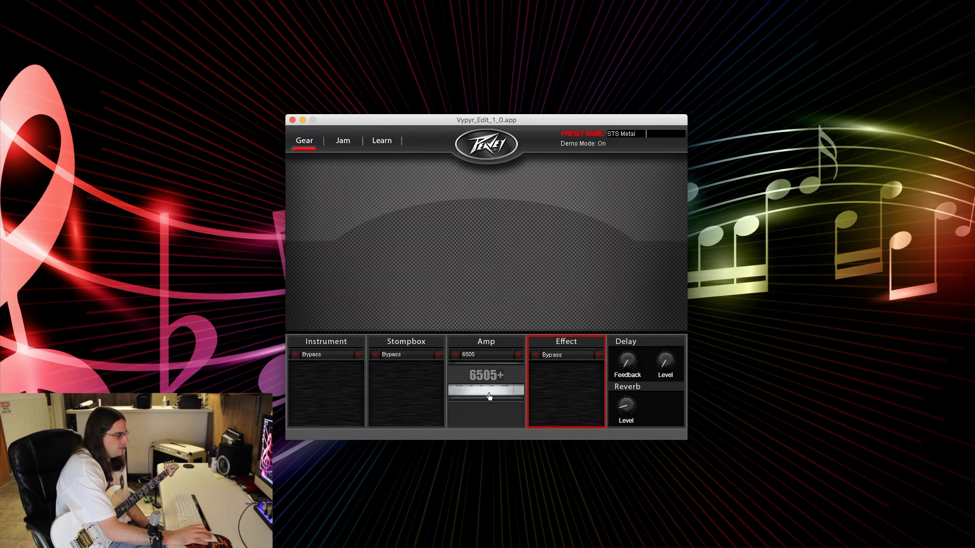
Step: Review the Stompbox model list again and close it without choosing a pedal
click(401, 356)
double_click(400, 356)
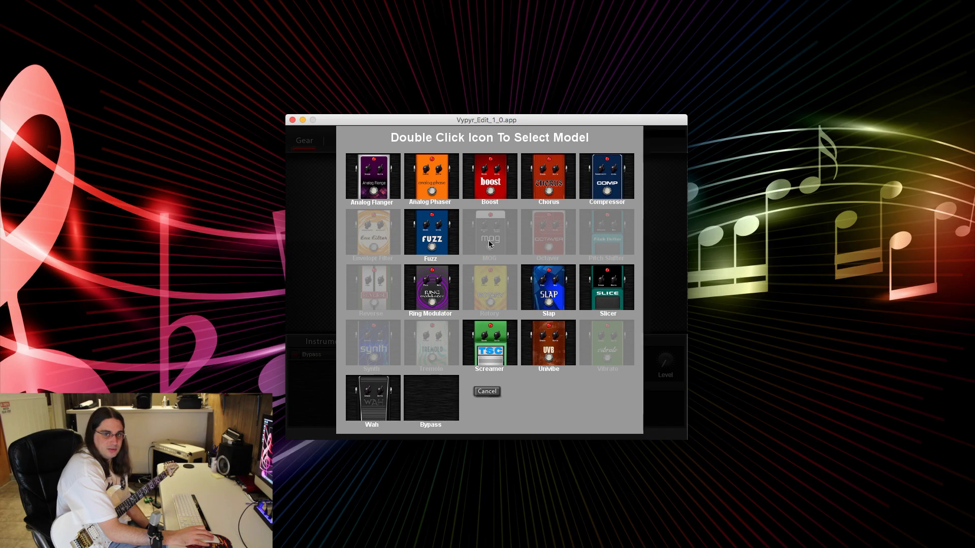
click(490, 396)
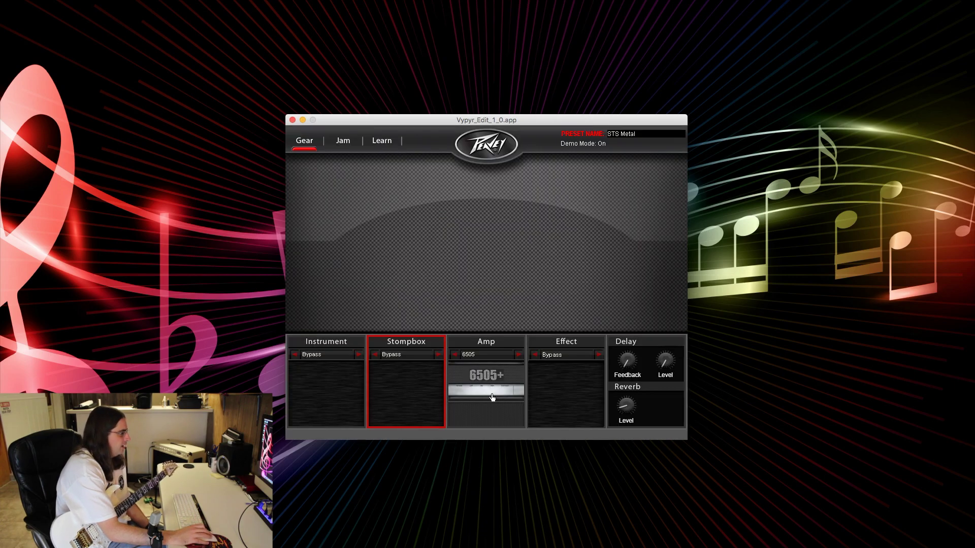
Step: Load the Screamer pedal into the Stompbox slot
click(316, 379)
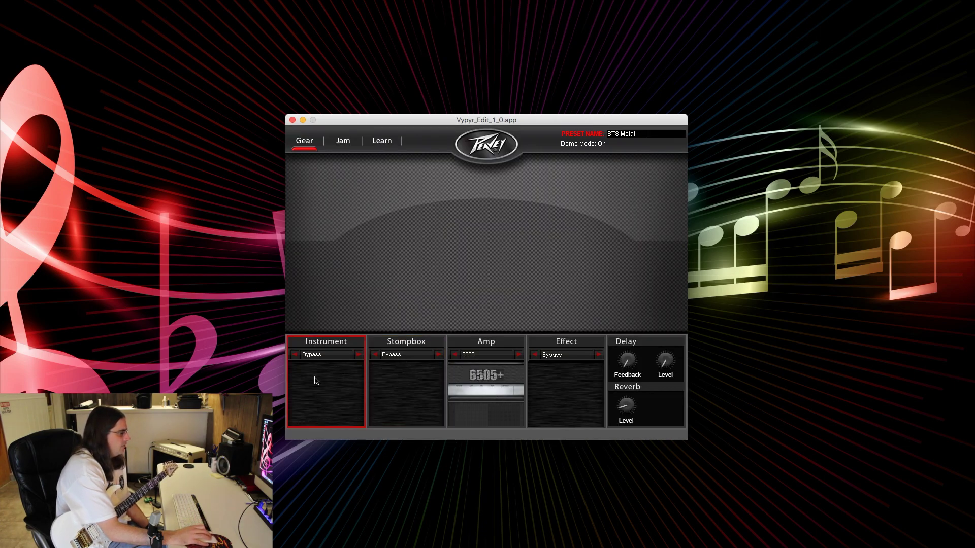
click(401, 388)
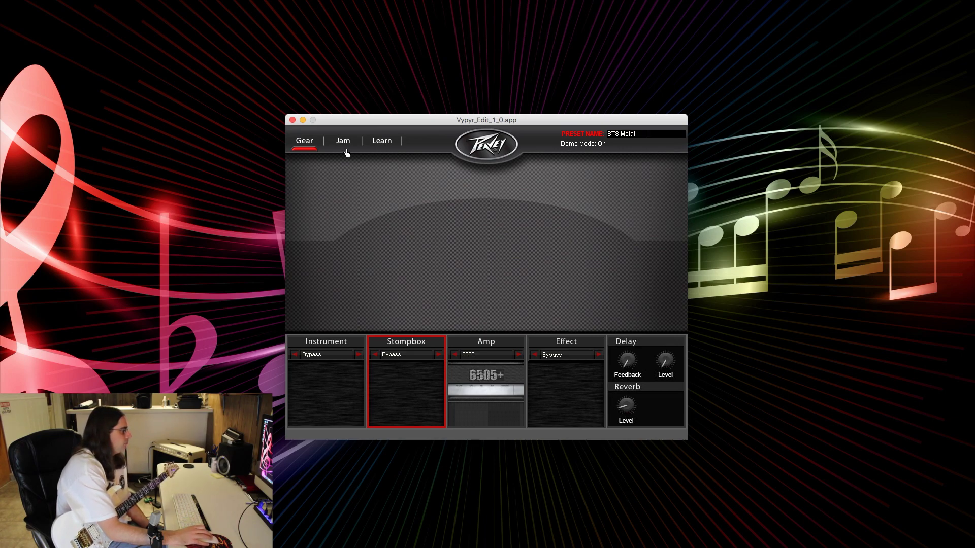
click(403, 362)
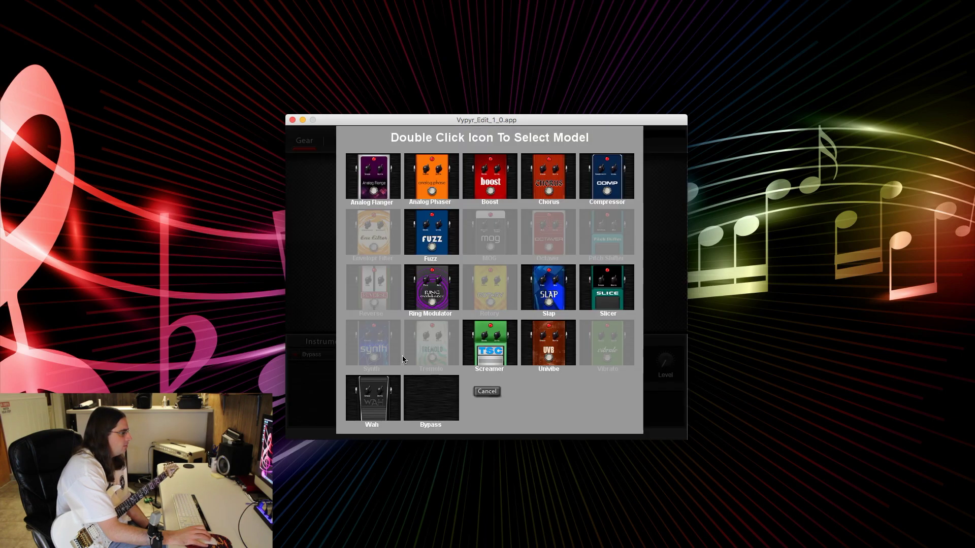
double_click(486, 350)
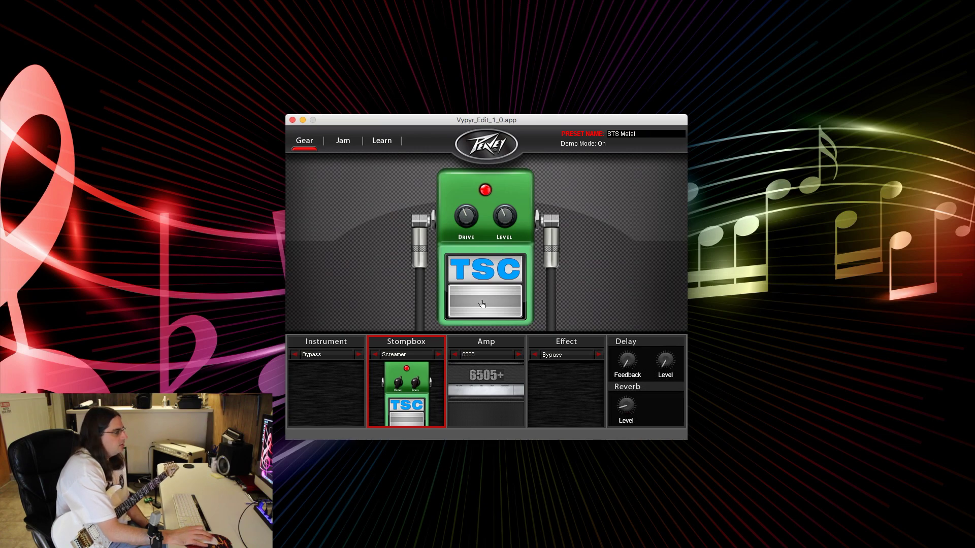
Step: Switch the Stompbox slot to Bypass and back to Screamer to compare the sound
click(403, 354)
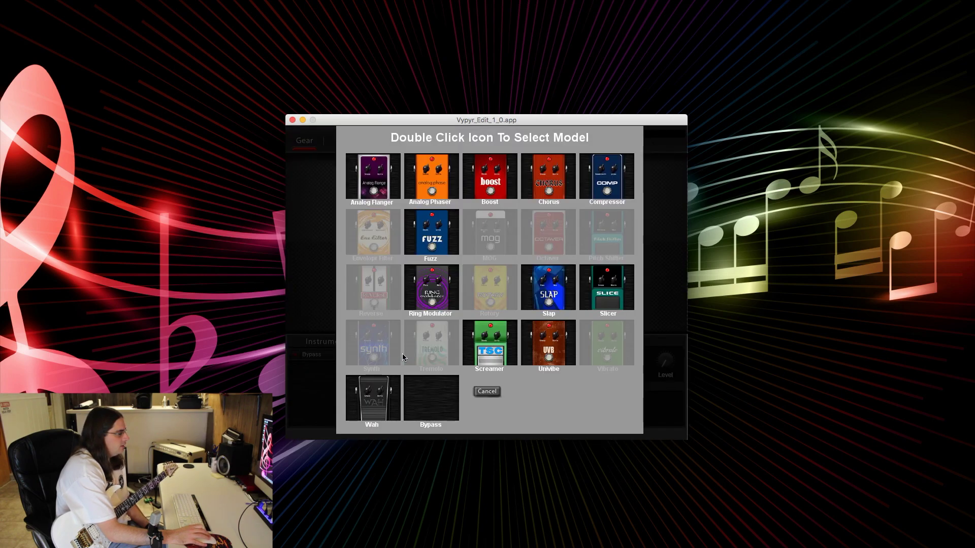
double_click(435, 401)
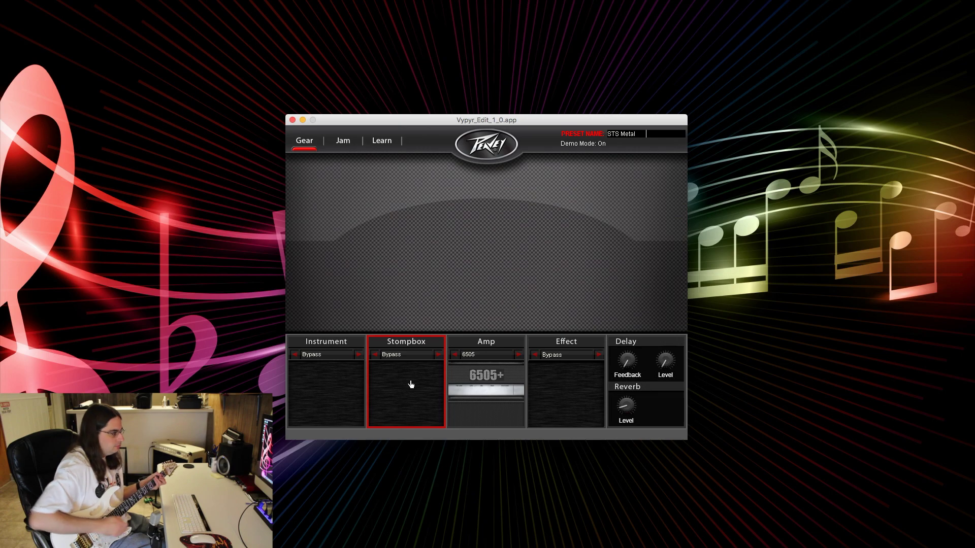
click(403, 355)
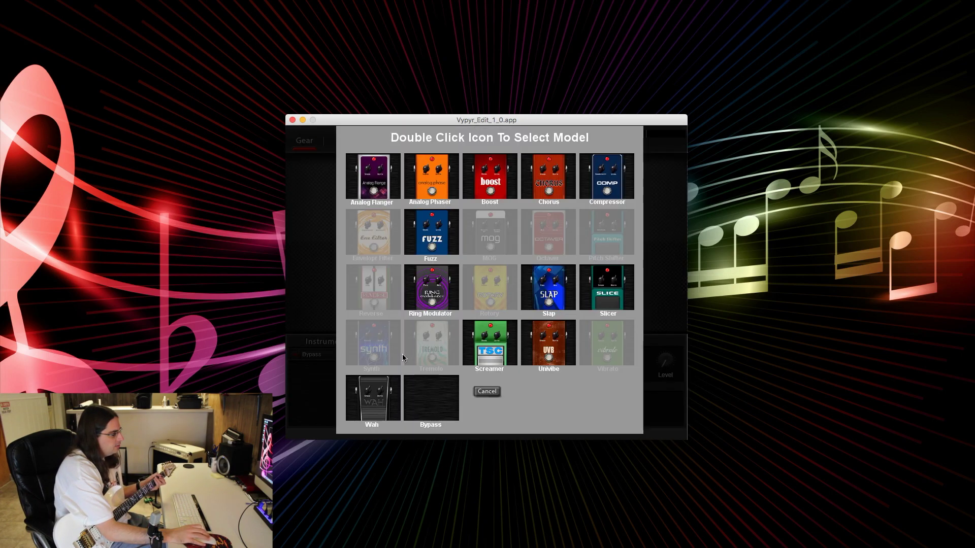
click(486, 347)
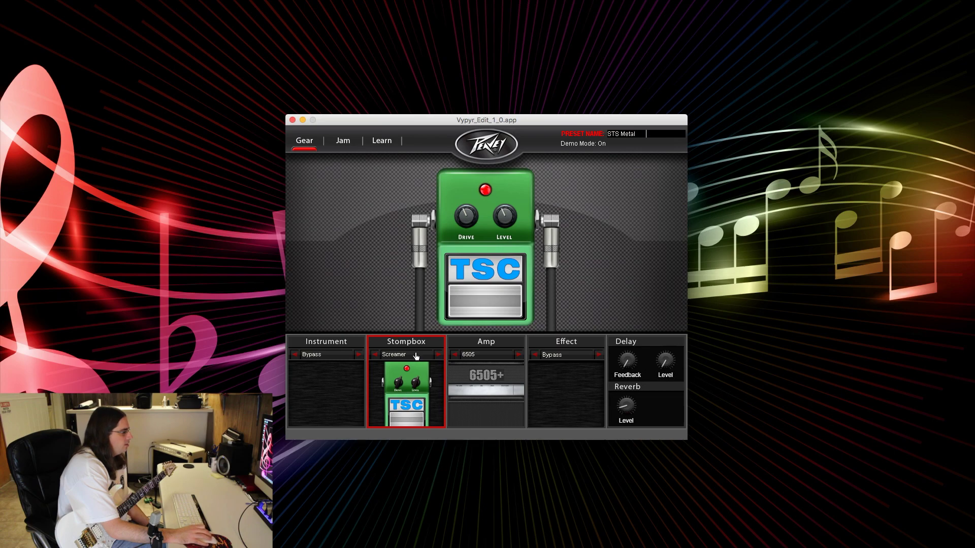
Step: Change the amp model to Triple X II
click(483, 358)
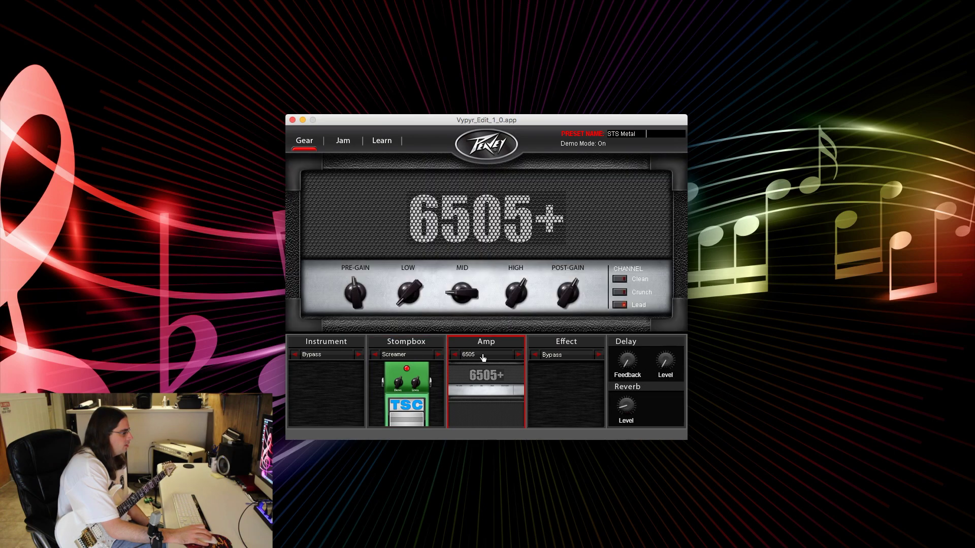
double_click(489, 359)
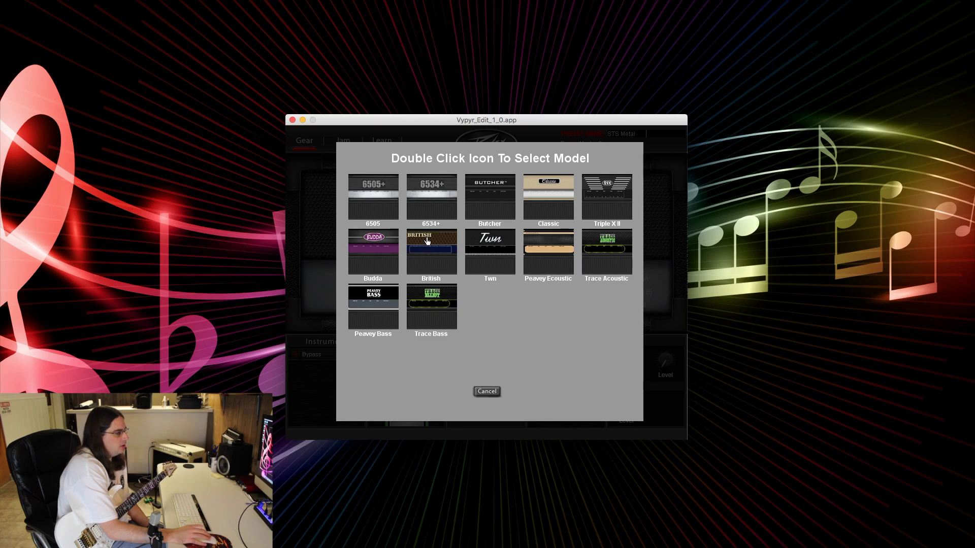
double_click(614, 193)
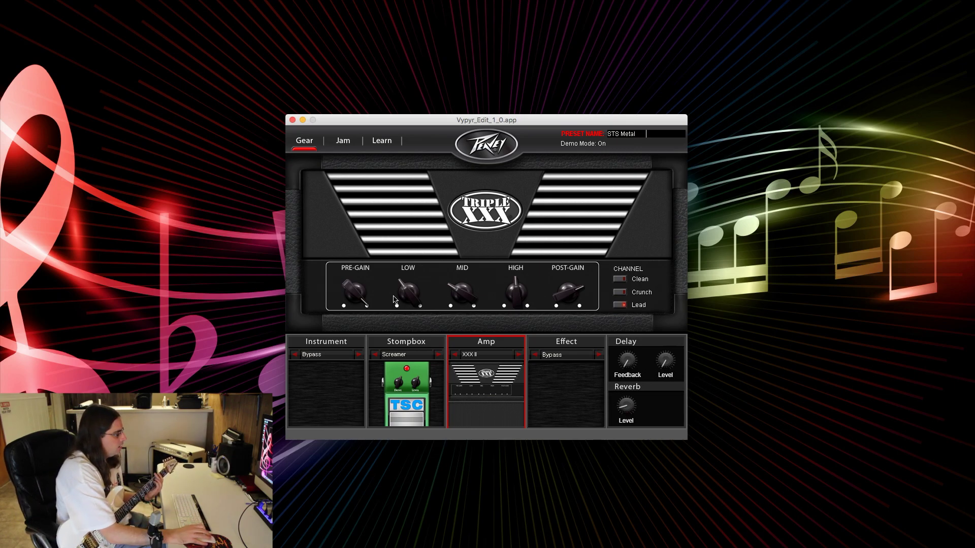
Step: Turn the Screamer pedal's Drive down to minimum and set its Level to about the twelve o'clock position
click(404, 362)
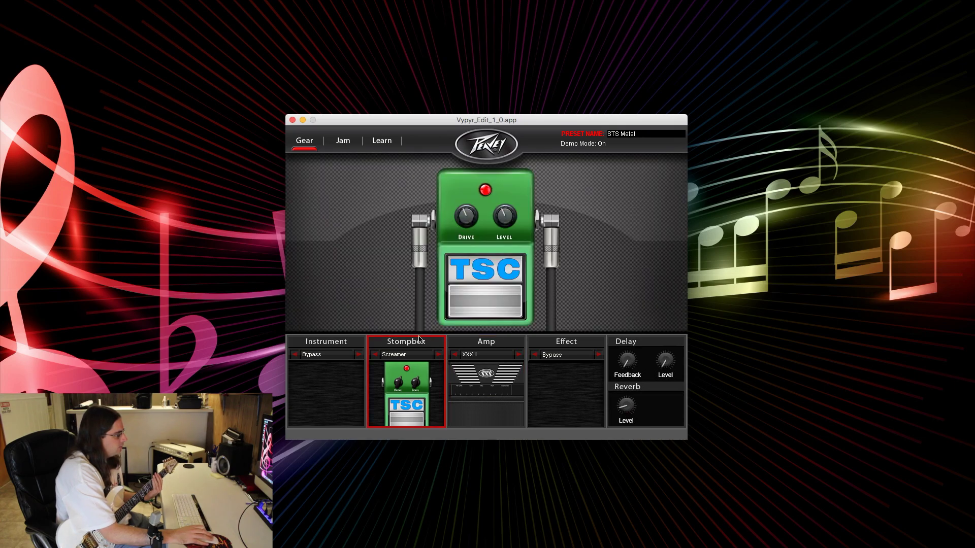
mouse_move(465, 224)
mouse_down()
mouse_move(474, 435)
mouse_move(469, 233)
mouse_up()
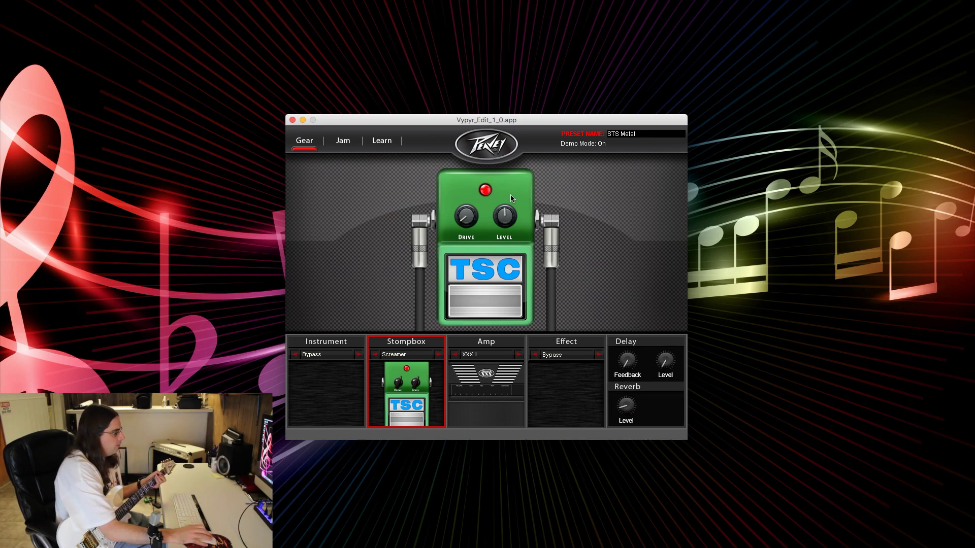
Step: Adjust the Triple XXX amp's Pre-Gain to about the one o'clock position
click(490, 373)
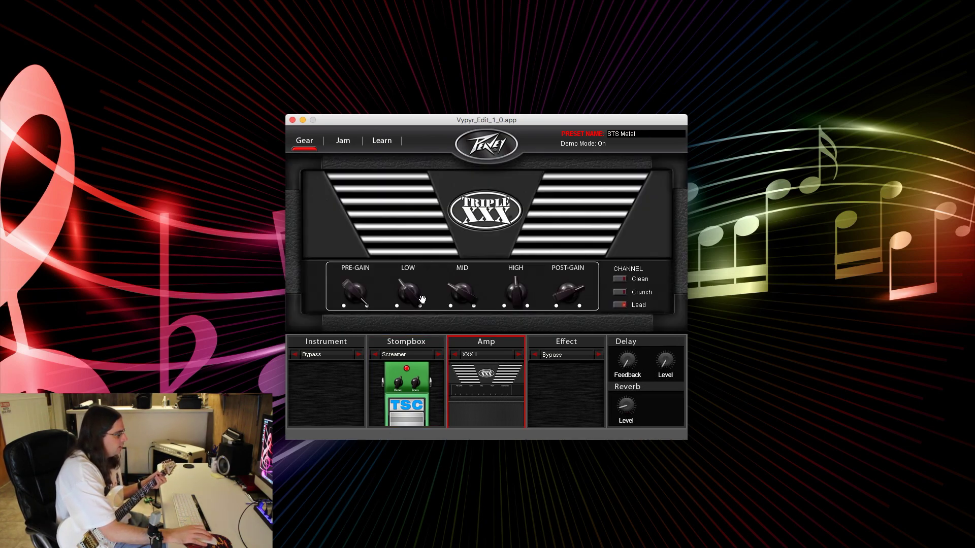
drag(356, 294, 362, 329)
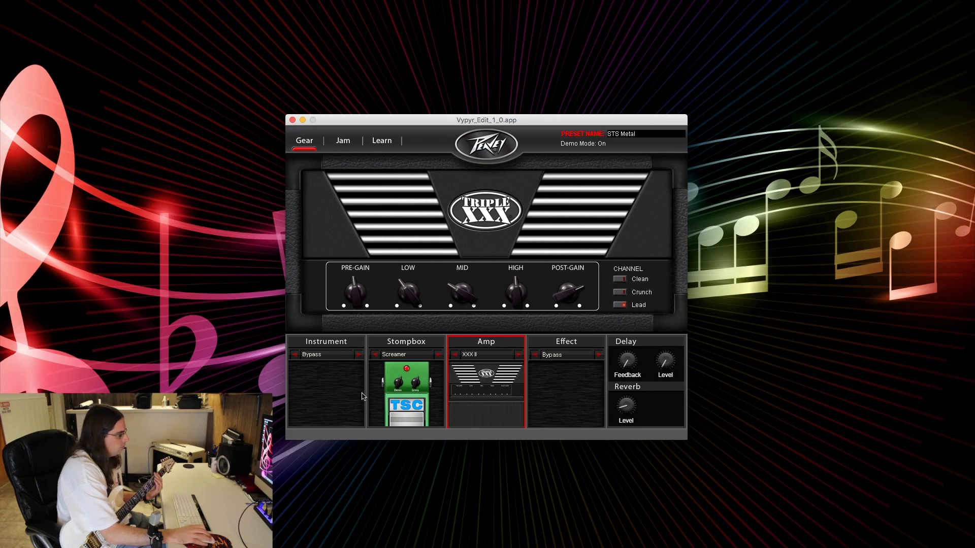
drag(356, 286, 358, 255)
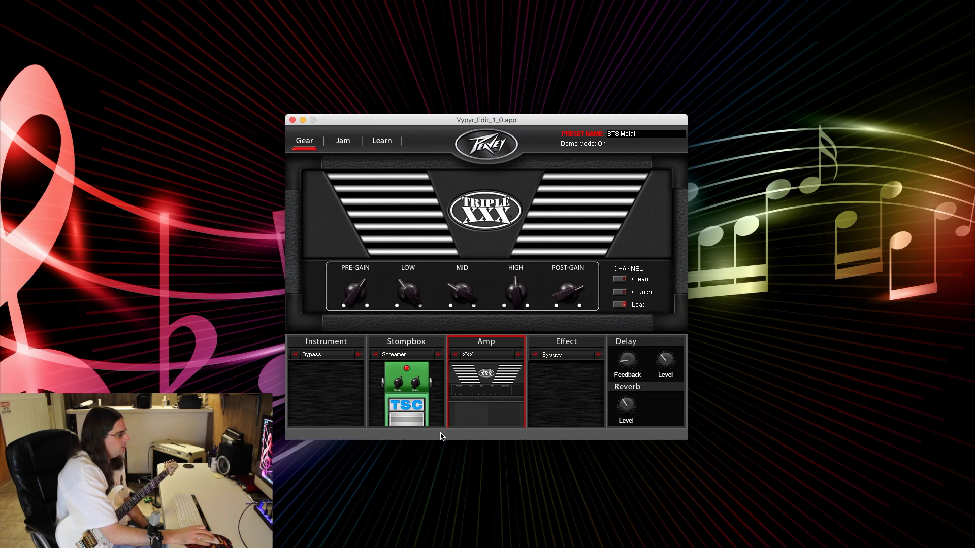
Step: Change the amp model to Classic and set the Stompbox slot to Bypass
click(485, 357)
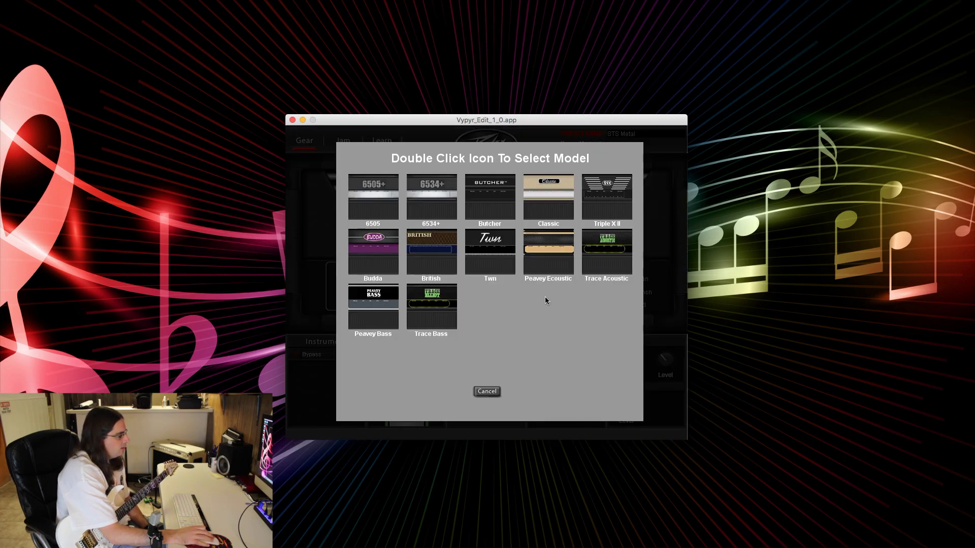
double_click(551, 206)
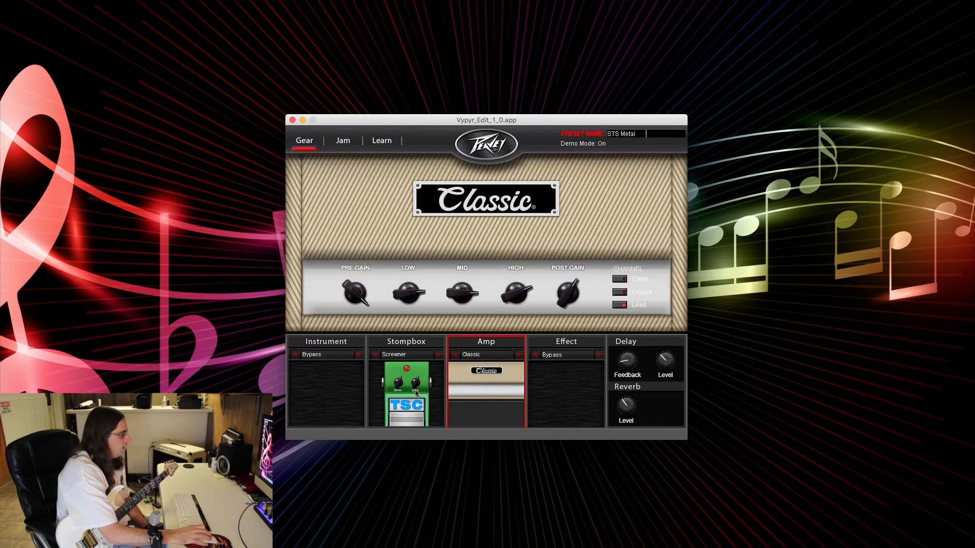
click(416, 395)
click(404, 354)
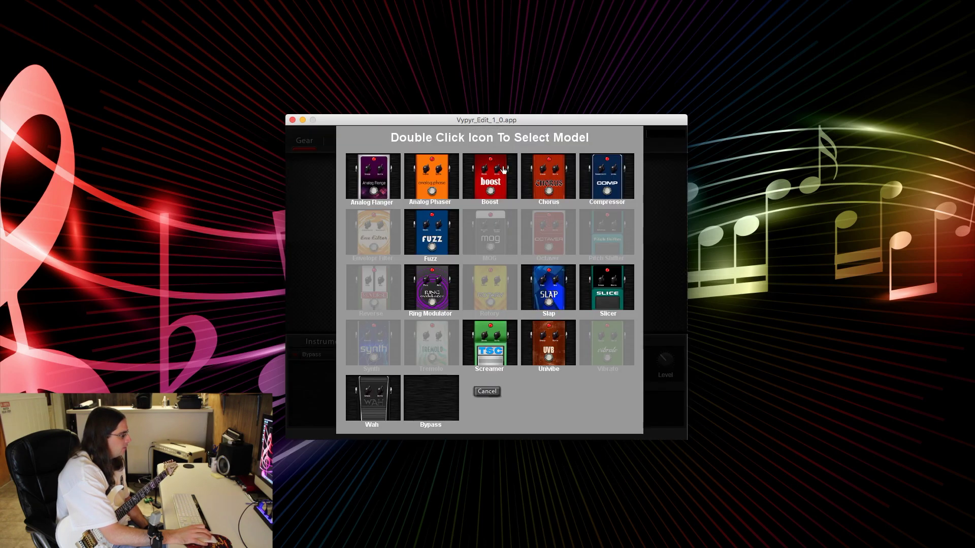
double_click(429, 396)
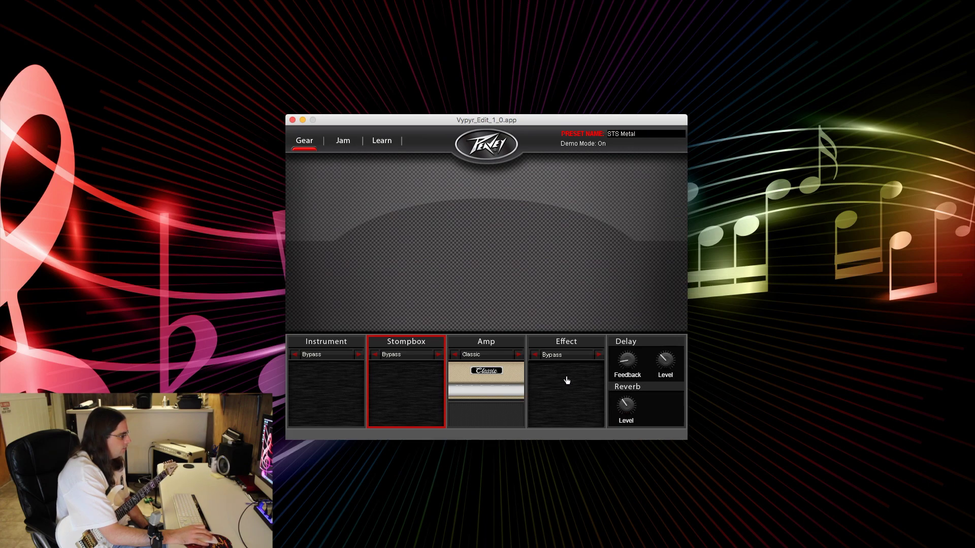
Step: Load the Chorus model in the Effect slot and turn its Depth down to minimum
click(564, 362)
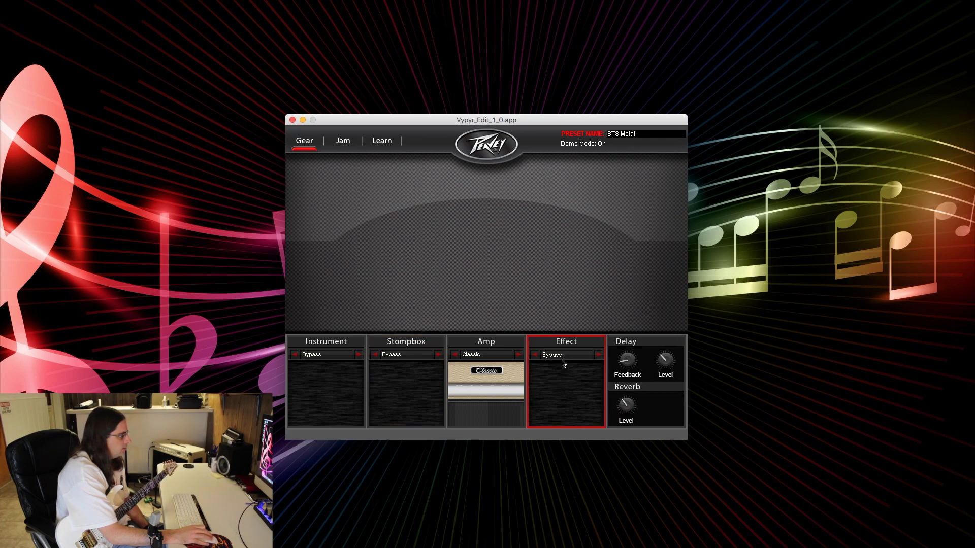
double_click(562, 355)
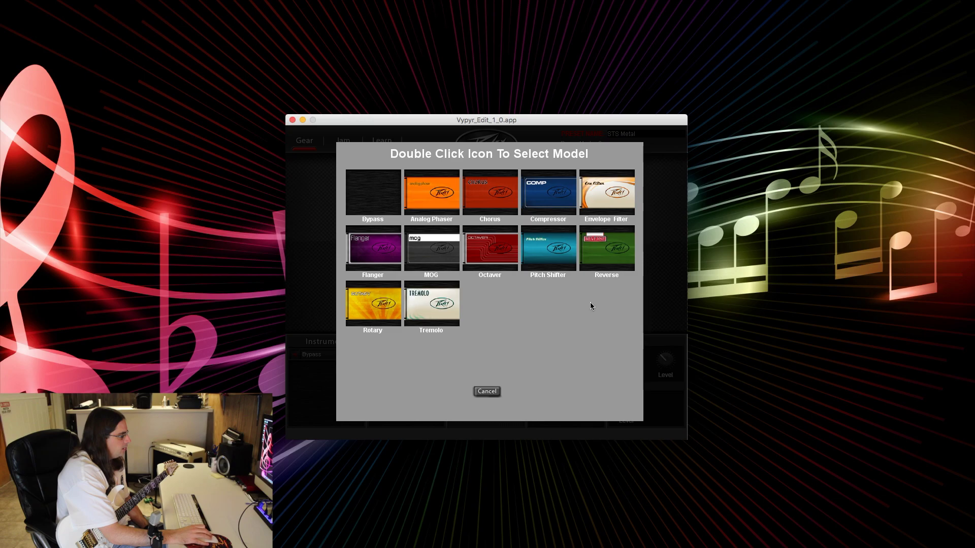
double_click(492, 212)
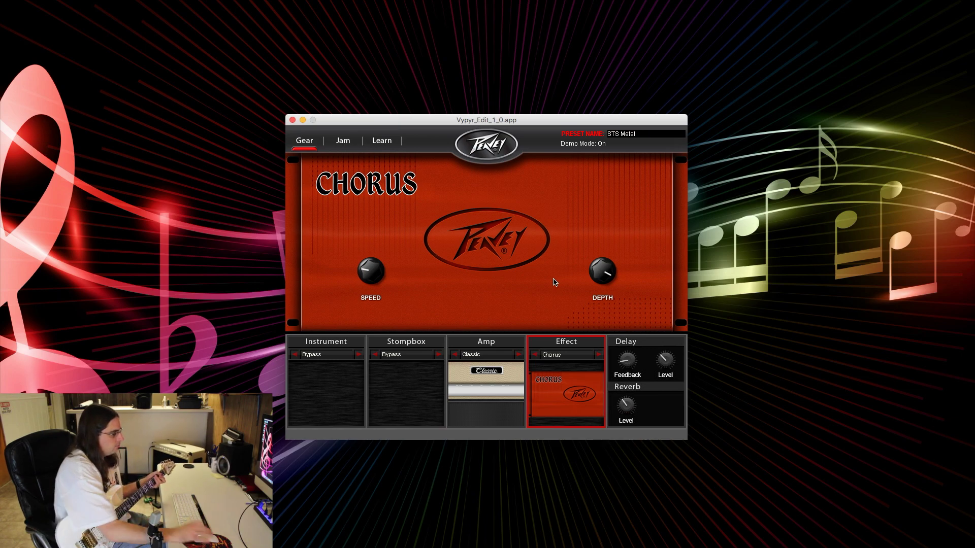
drag(602, 269, 598, 386)
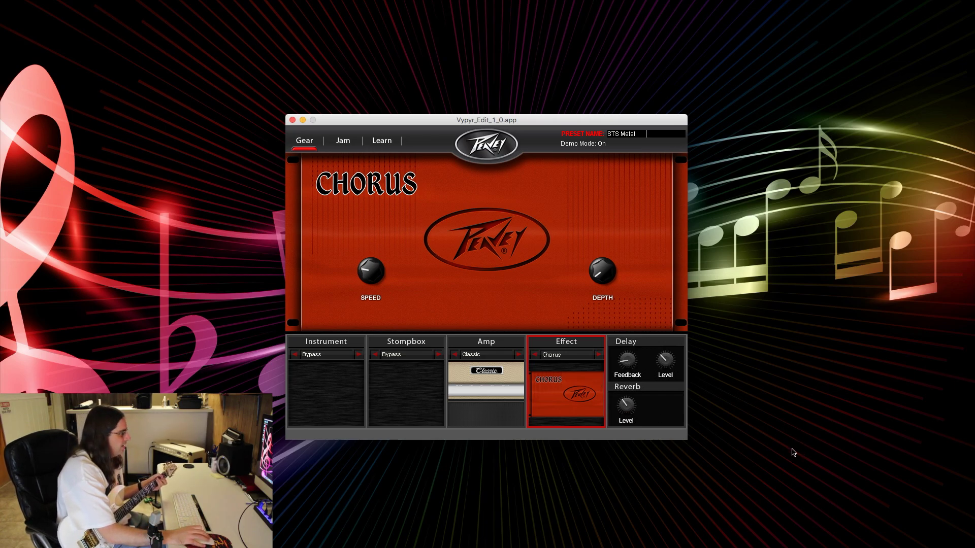
Step: Set the Classic amp's Pre-Gain to about ten o'clock, Low to about one o'clock and Mid to about two o'clock
click(481, 373)
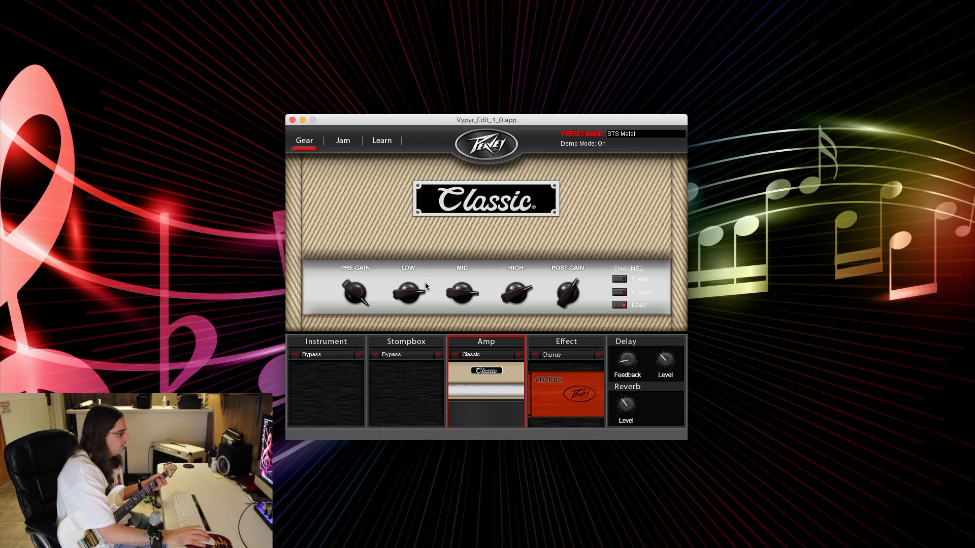
drag(351, 289, 357, 352)
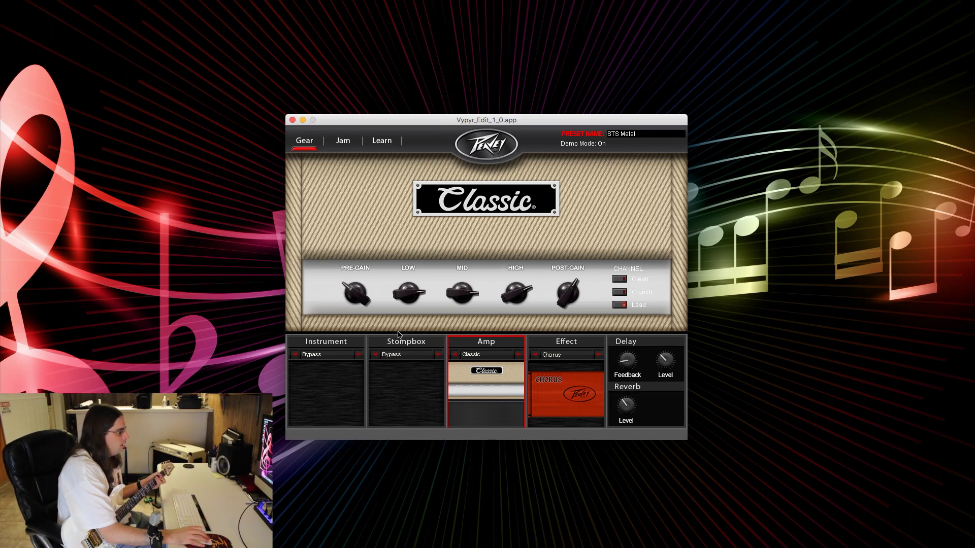
drag(412, 299, 458, 325)
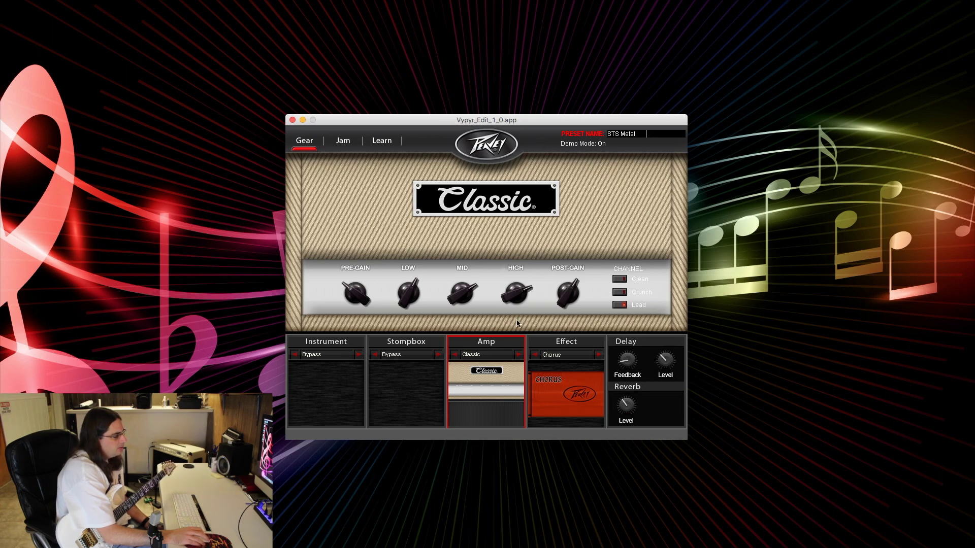
Step: Look over the available amp models and stompbox models, keeping the current selections
click(482, 355)
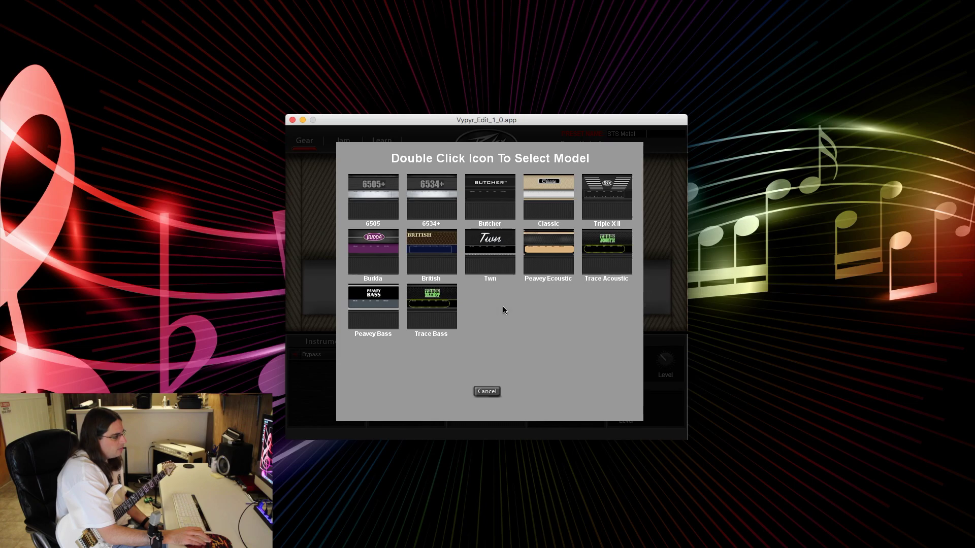
click(486, 392)
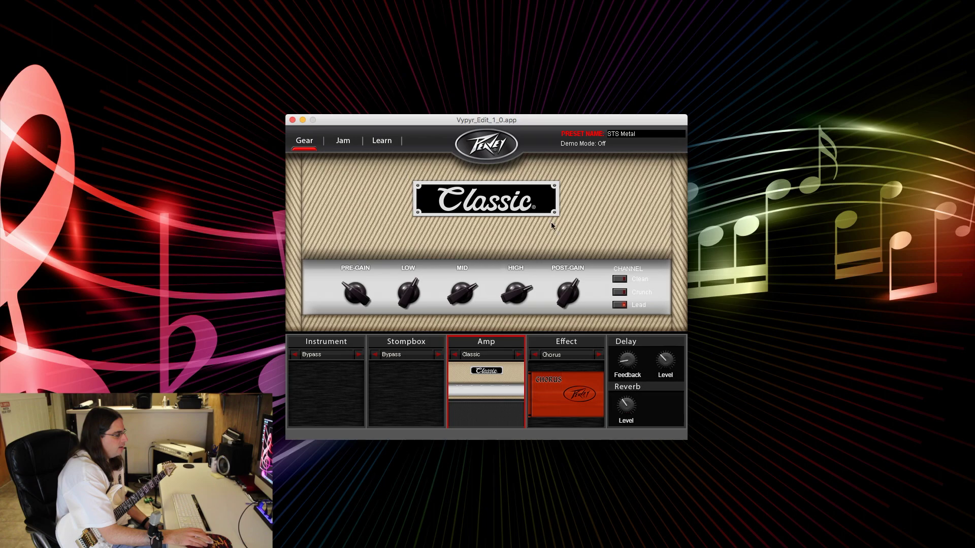
click(405, 359)
click(404, 356)
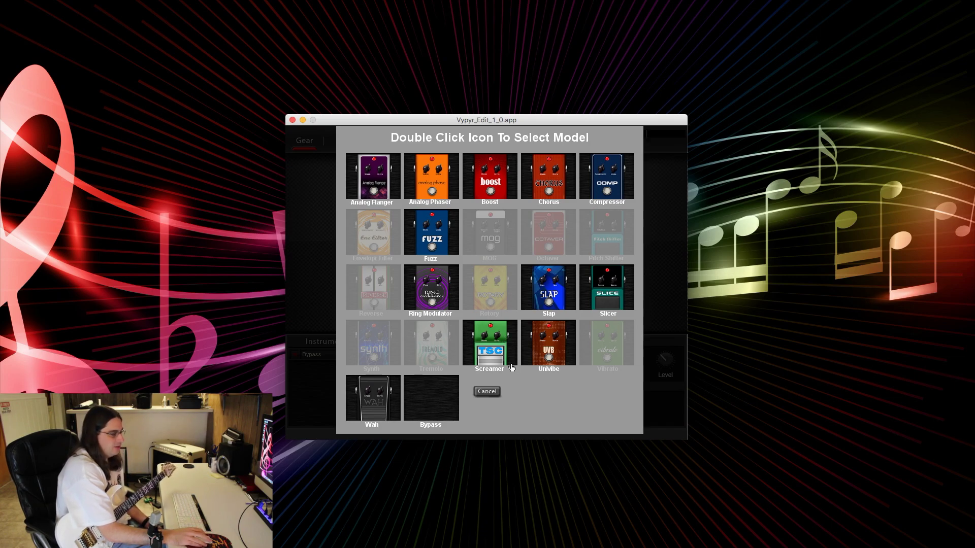
click(486, 392)
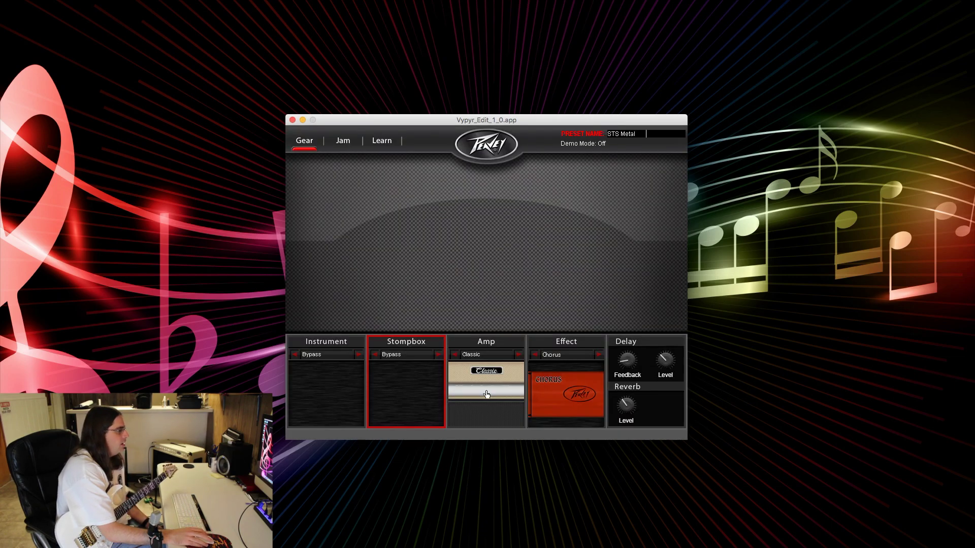
Step: Play and pause the Slow Blues (Key: A) jam track and return to the Gear view
click(343, 145)
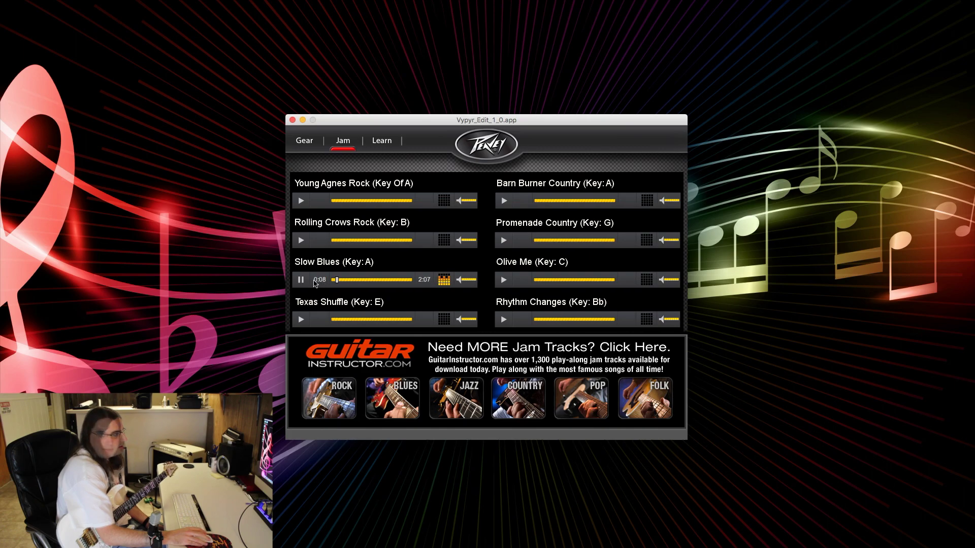
click(301, 280)
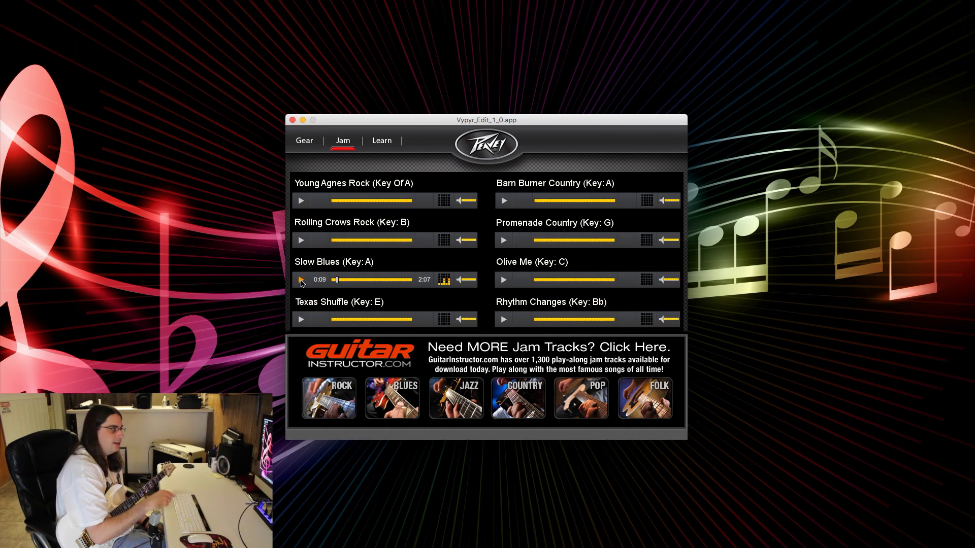
click(301, 280)
click(300, 144)
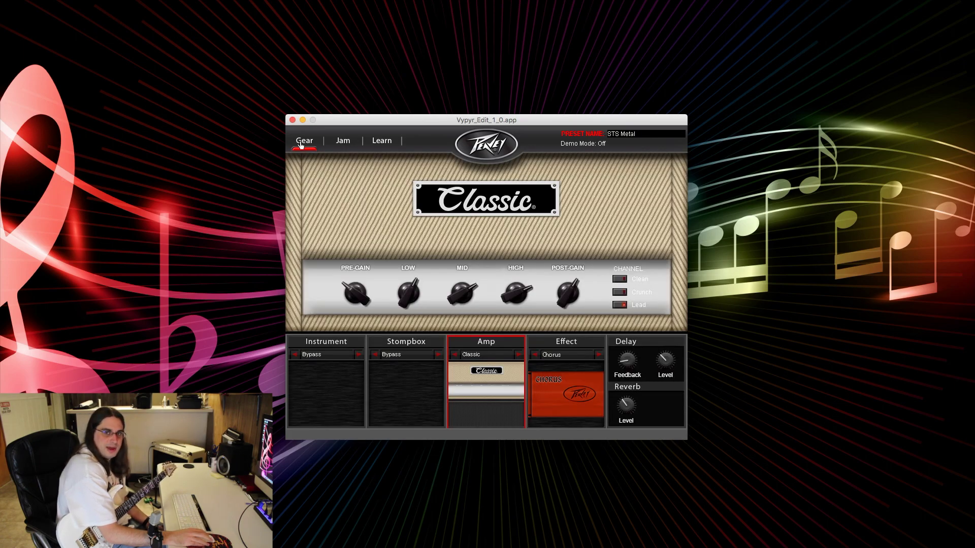
Step: Review the Jam track list, check the Learn section for video lessons and return to the Gear view
click(337, 145)
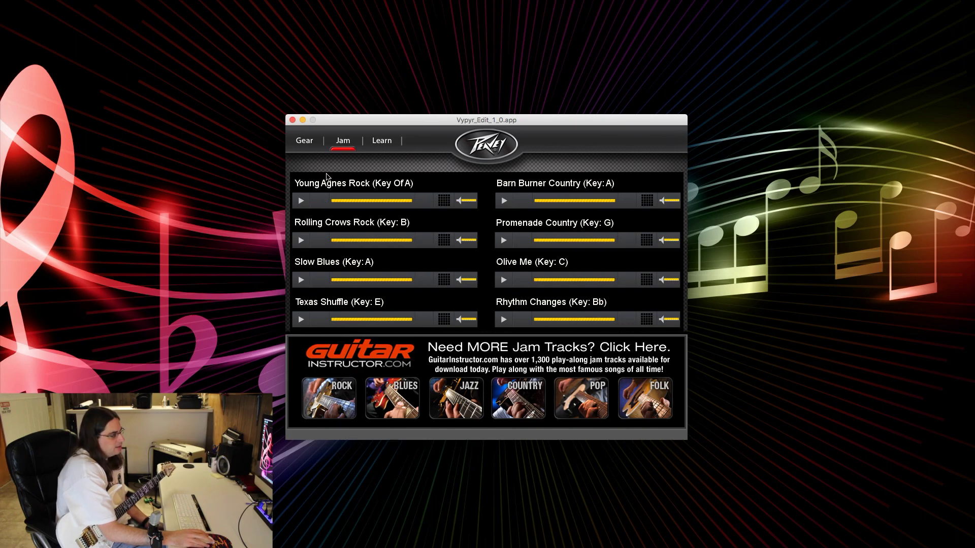
click(305, 143)
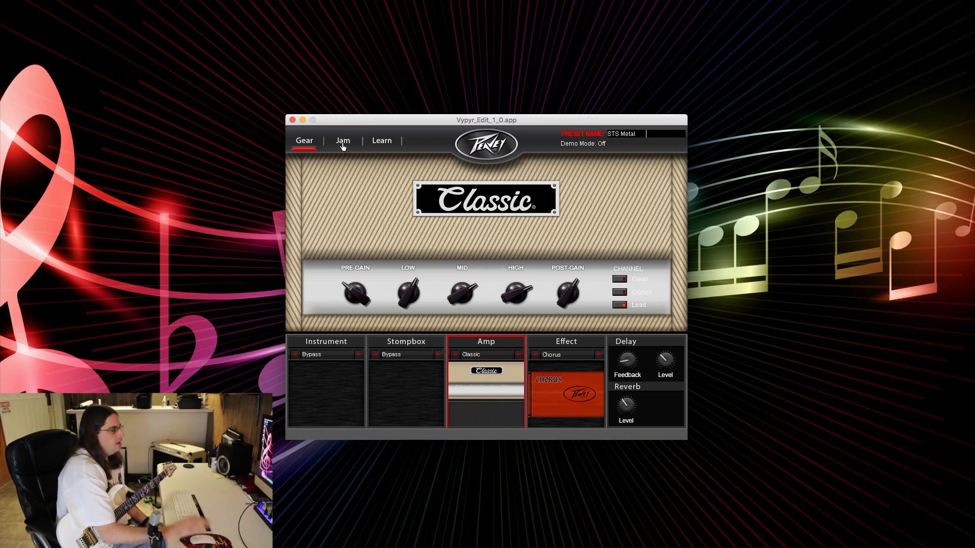
click(342, 147)
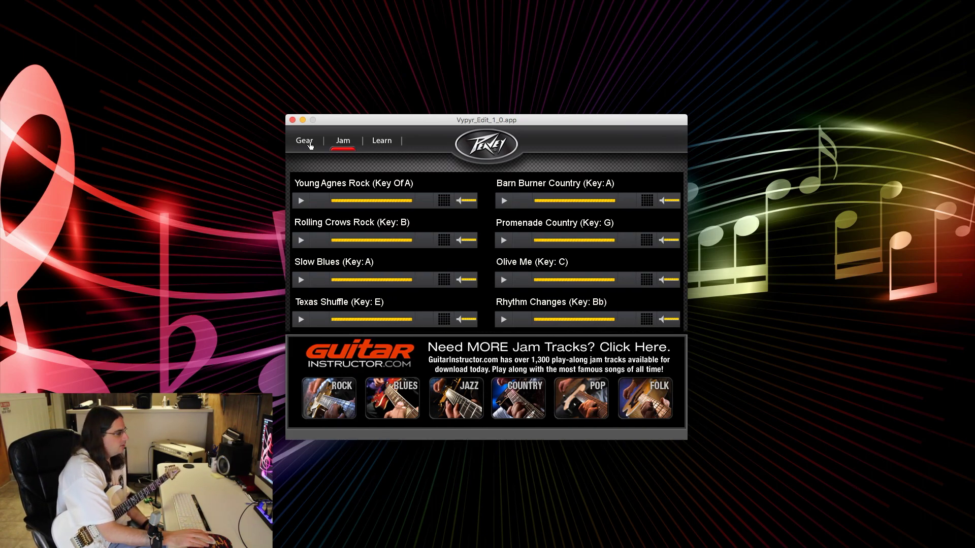
click(379, 143)
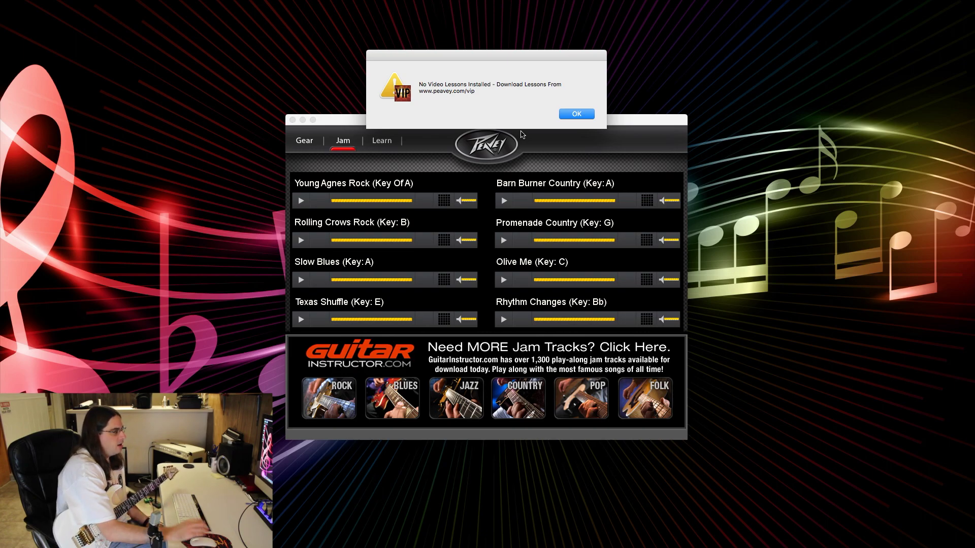
click(577, 114)
click(303, 145)
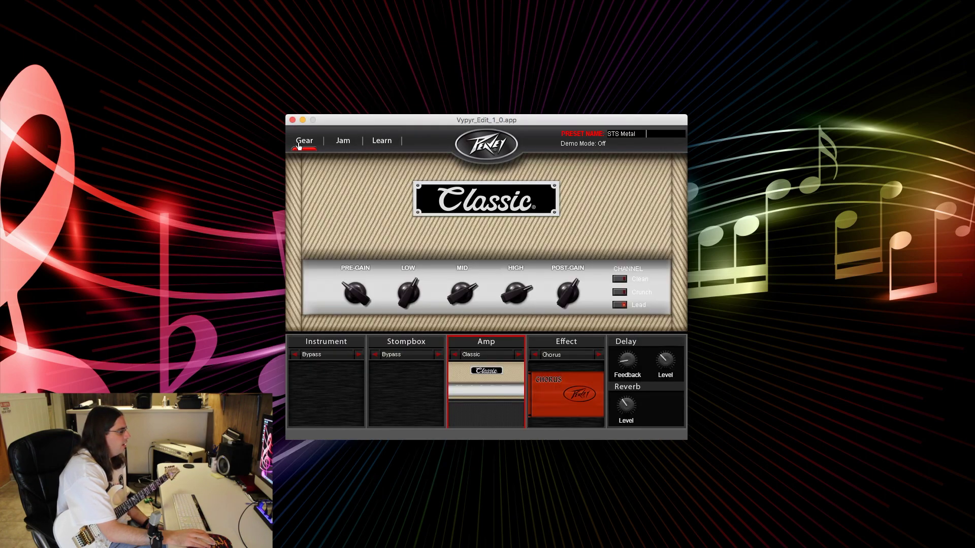